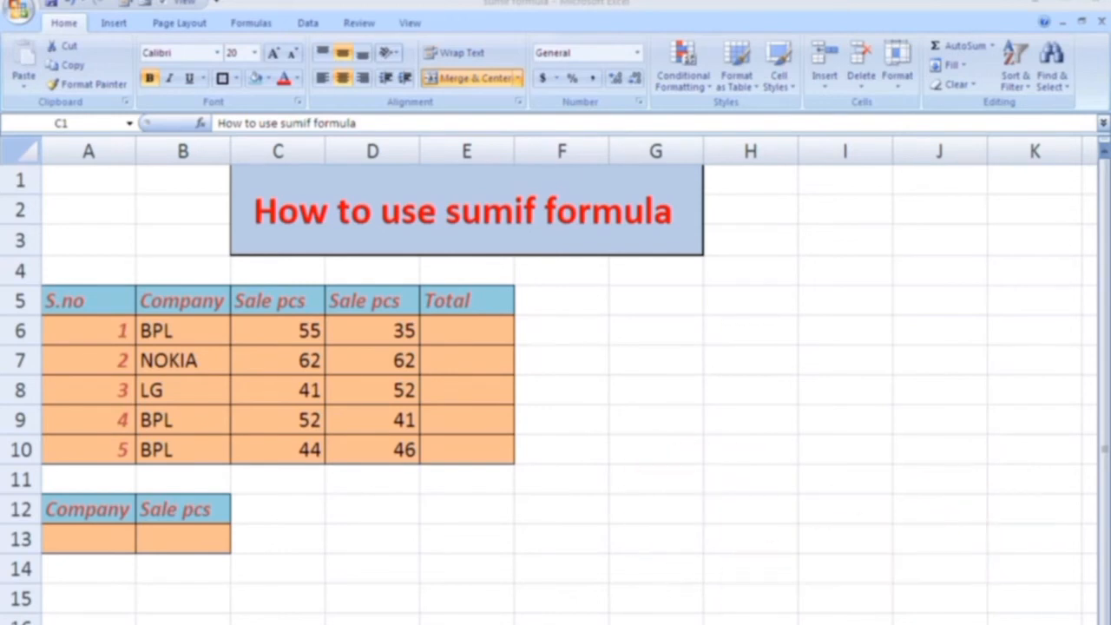
pyautogui.click(467, 360)
pyautogui.click(467, 330)
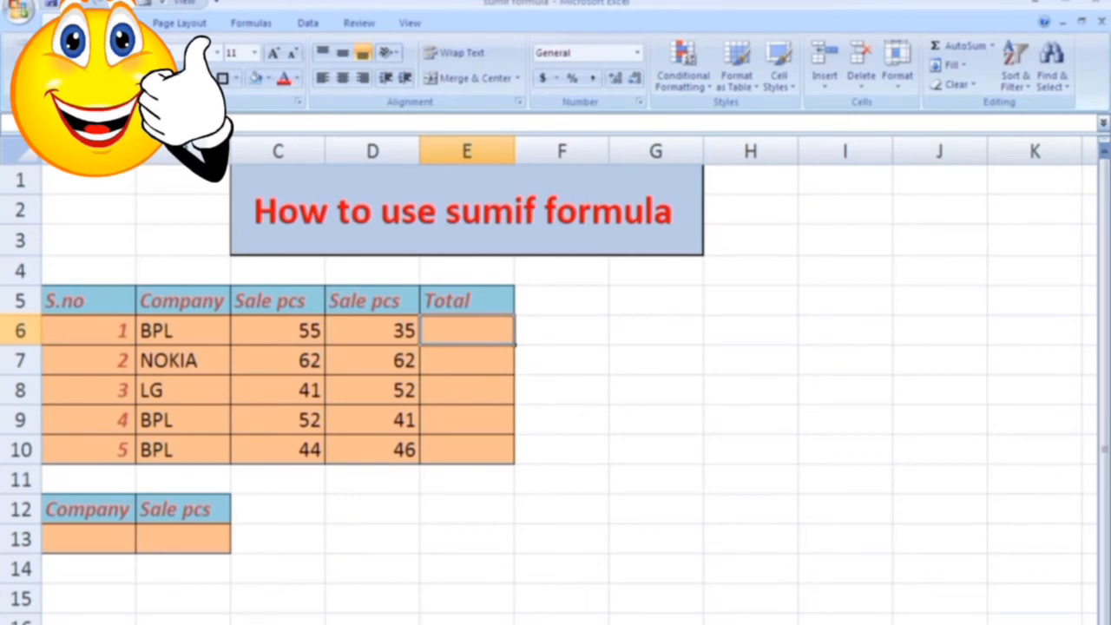
pyautogui.moveTo(182, 301); pyautogui.dragTo(182, 449)
pyautogui.moveTo(183, 331); pyautogui.dragTo(183, 449)
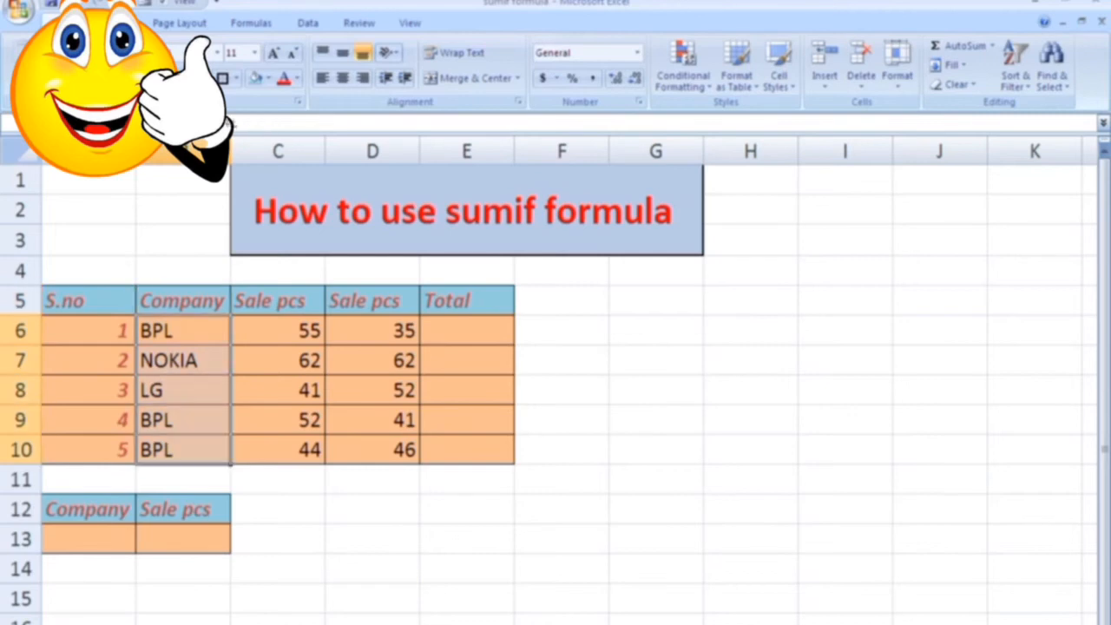
pyautogui.click(182, 390)
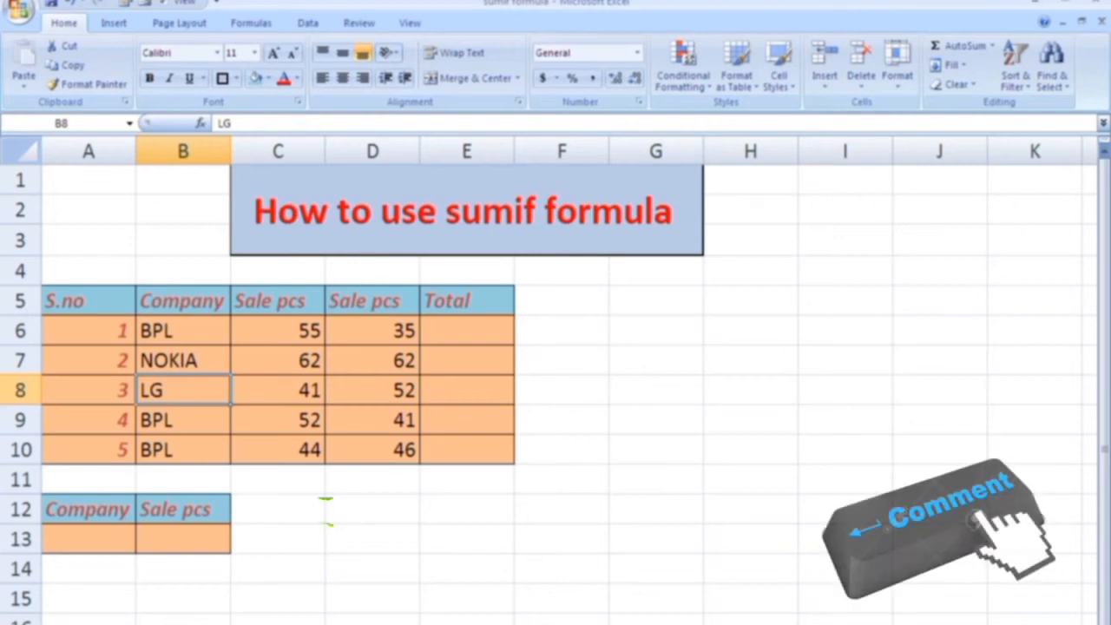
# Enter =SUM(C6:D6) in E6 to total the two sale figures of the first row.
pyautogui.click(466, 330)
pyautogui.write('=su')
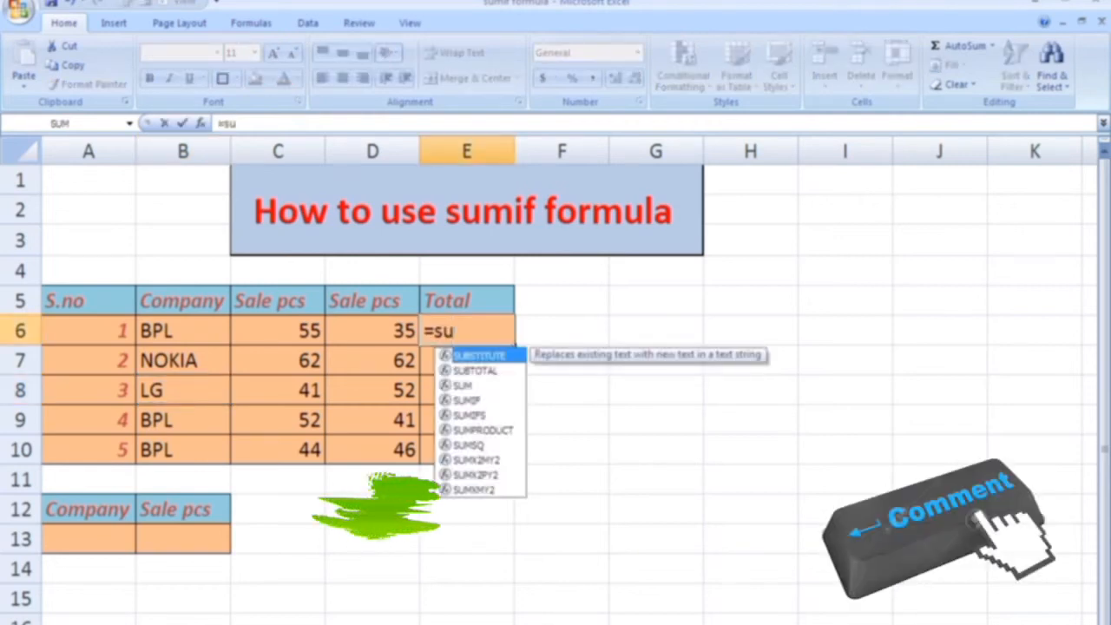
pyautogui.press('Escape')
pyautogui.write('=')
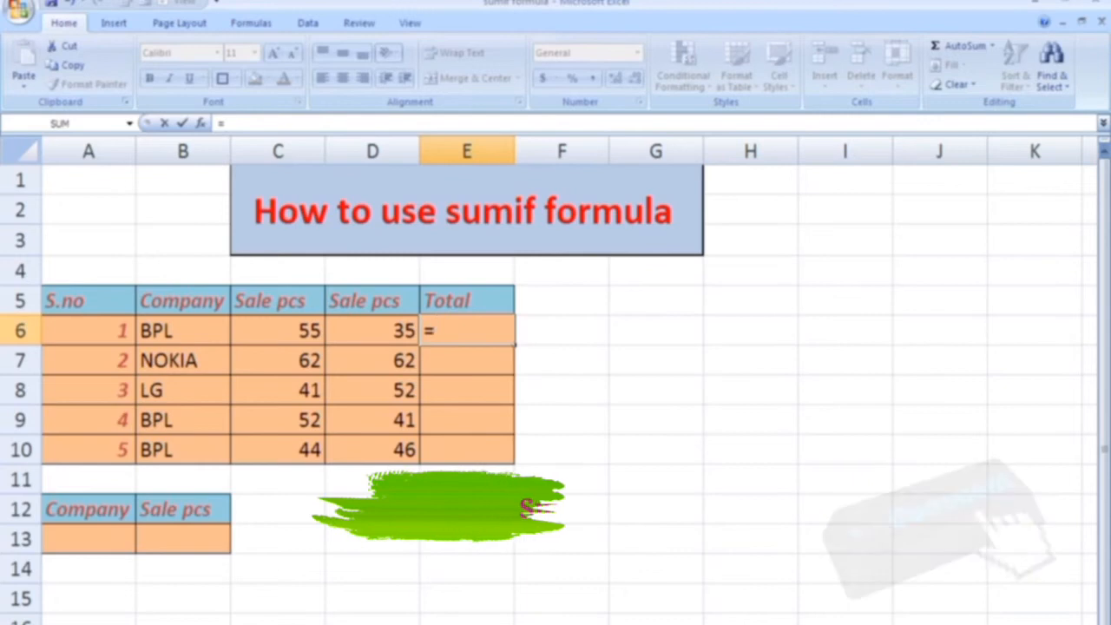
pyautogui.write('sum')
pyautogui.press('Tab')
pyautogui.press('Left')
pyautogui.press('Left')
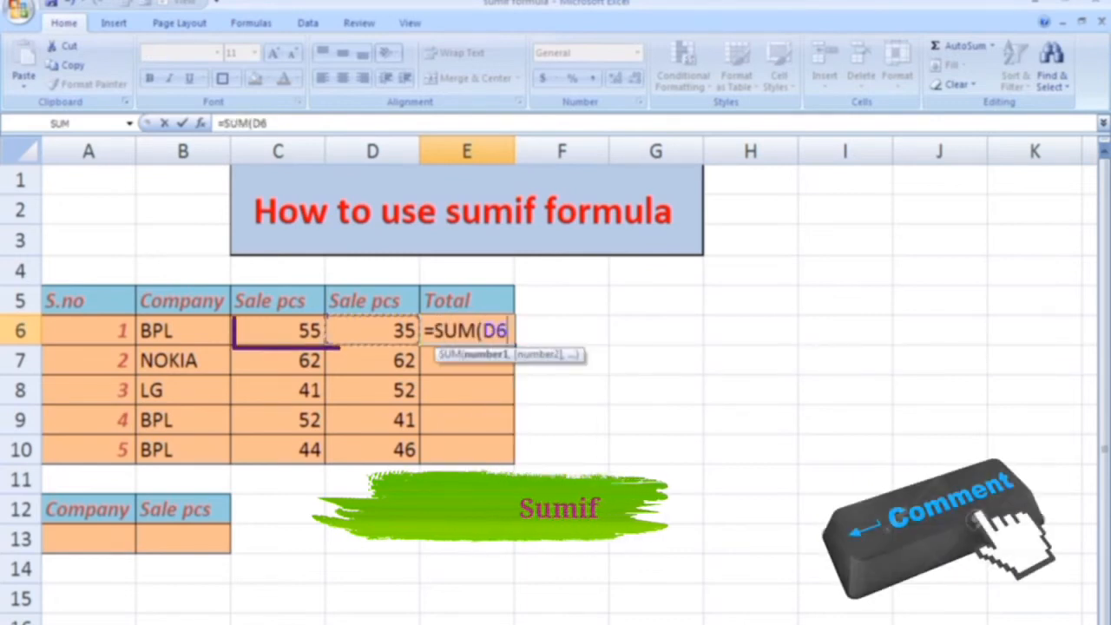
pyautogui.hotkey('shift', 'Right')
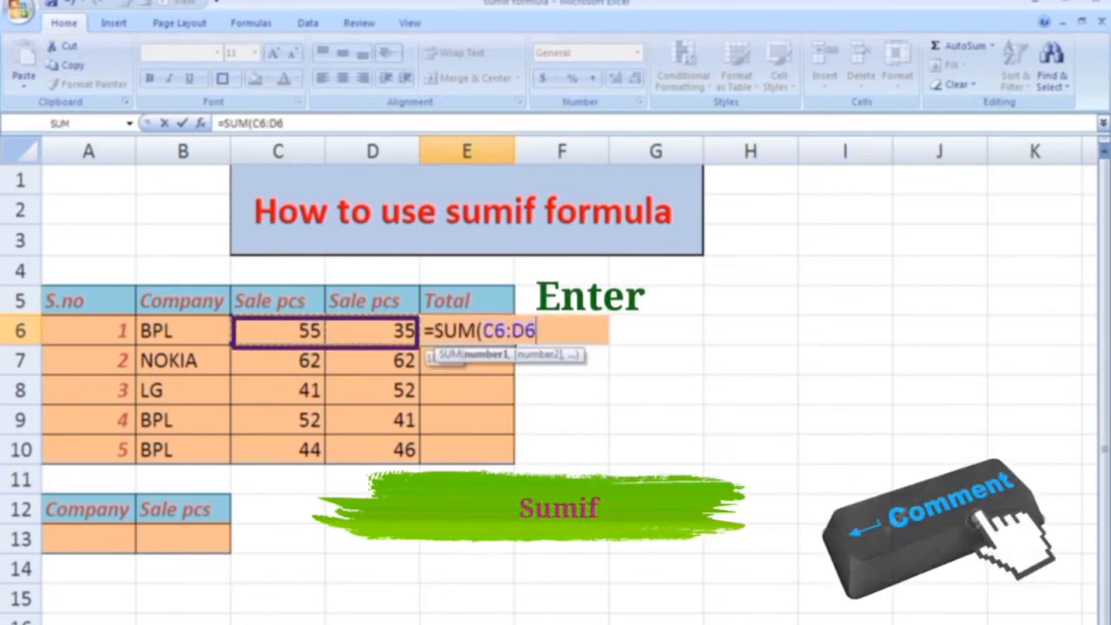
pyautogui.press('Return')
# Fill the E6 total formula down through E10.
pyautogui.press('Up')
pyautogui.hotkey('shift', 'Down')
pyautogui.hotkey('shift', 'Down')
pyautogui.hotkey('shift', 'Down')
pyautogui.hotkey('shift', 'Down')
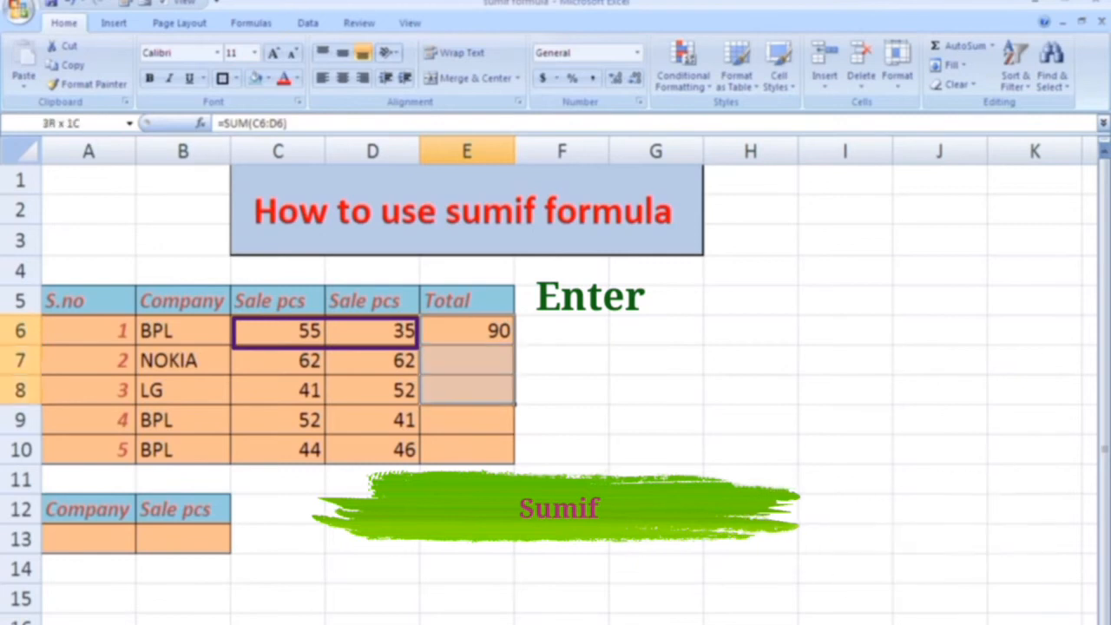
pyautogui.hotkey('ctrl', 'd')
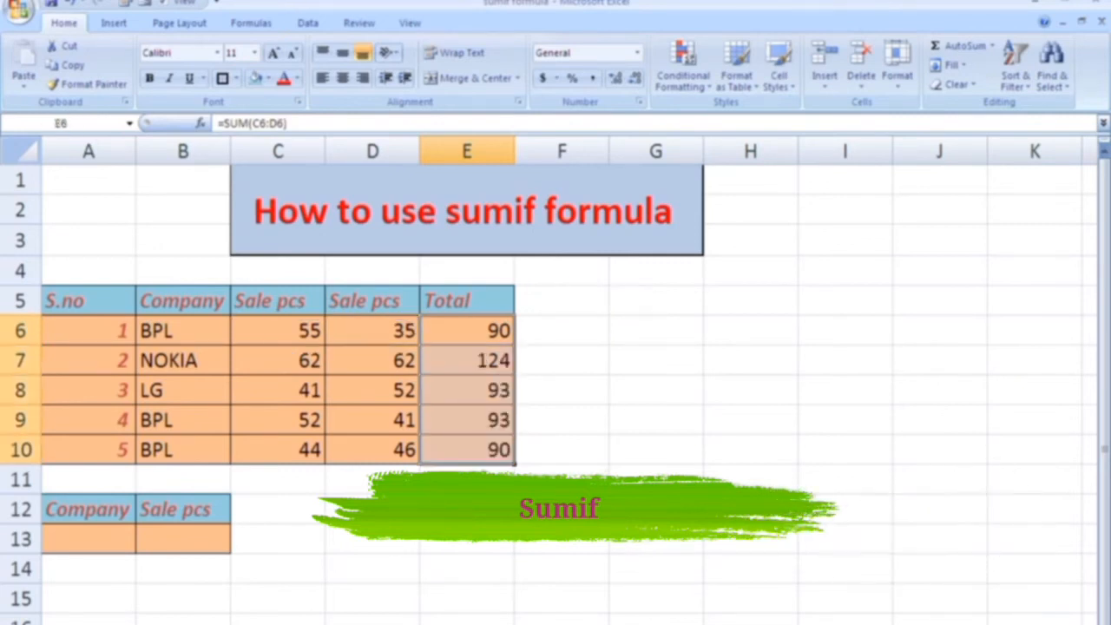
# Enter =SUMIF(B5:B10,A13,E5:E10) in B13 to sum the totals matching the company in A13.
pyautogui.click(87, 538)
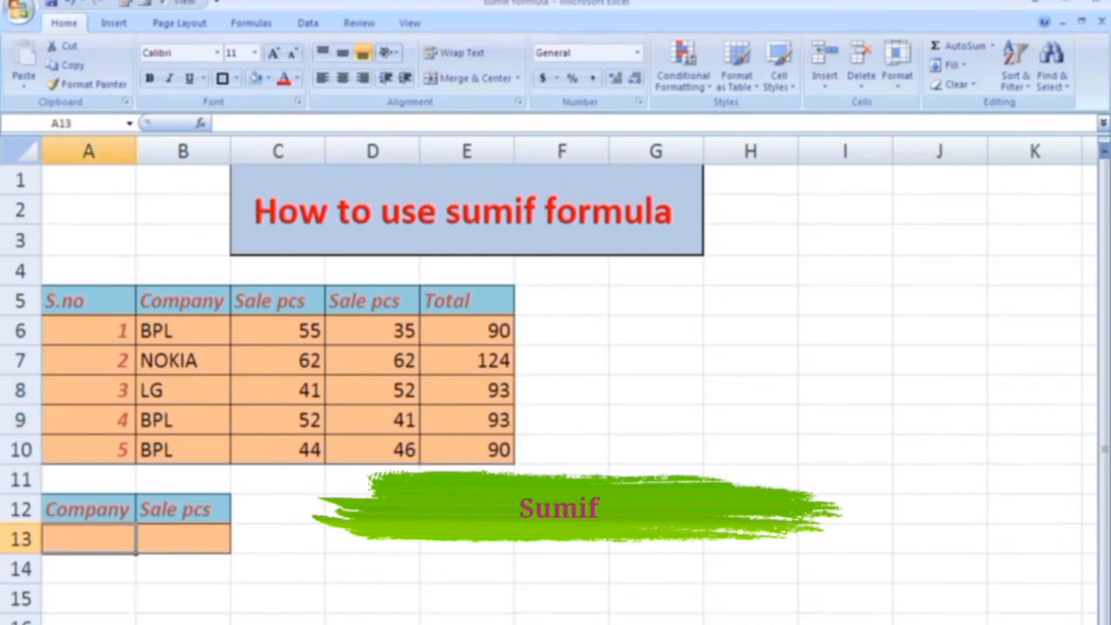
pyautogui.click(182, 538)
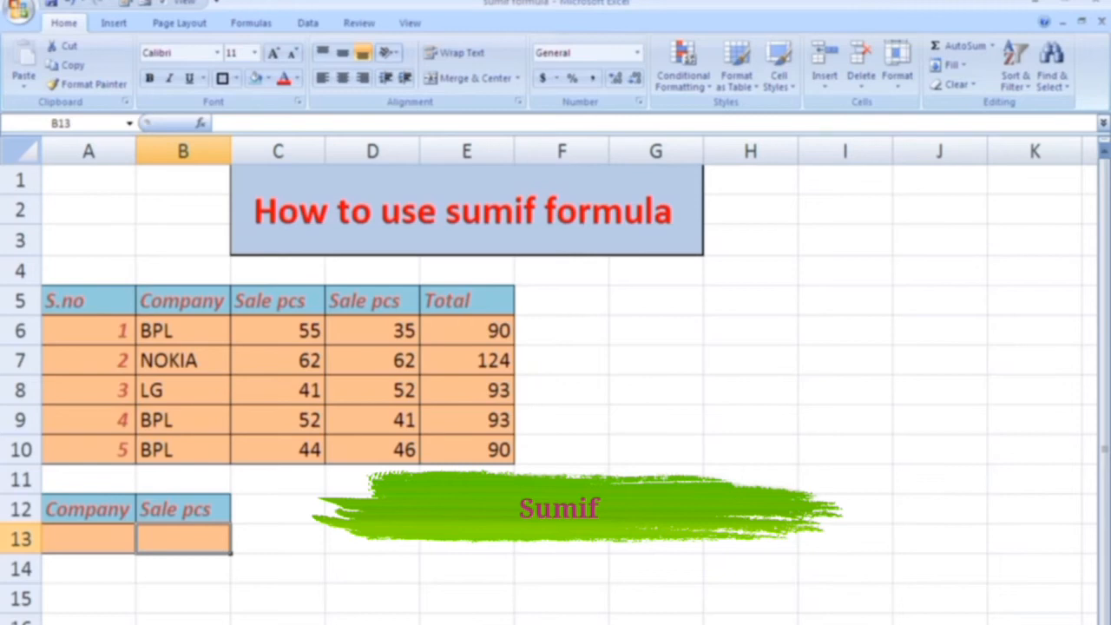
pyautogui.write('=sumi')
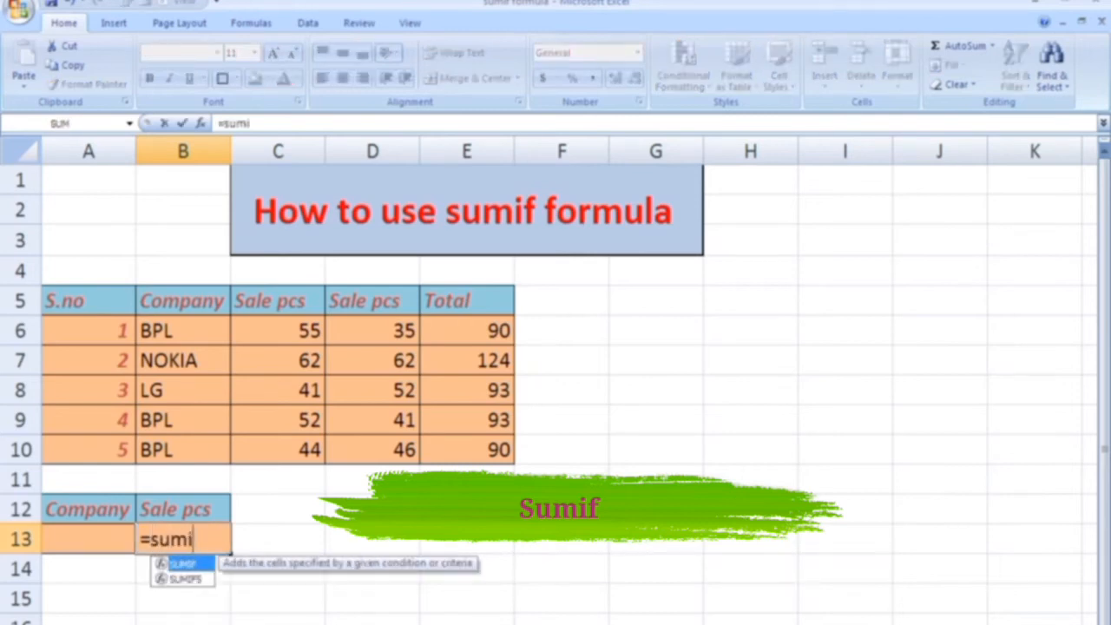
pyautogui.press('Tab')
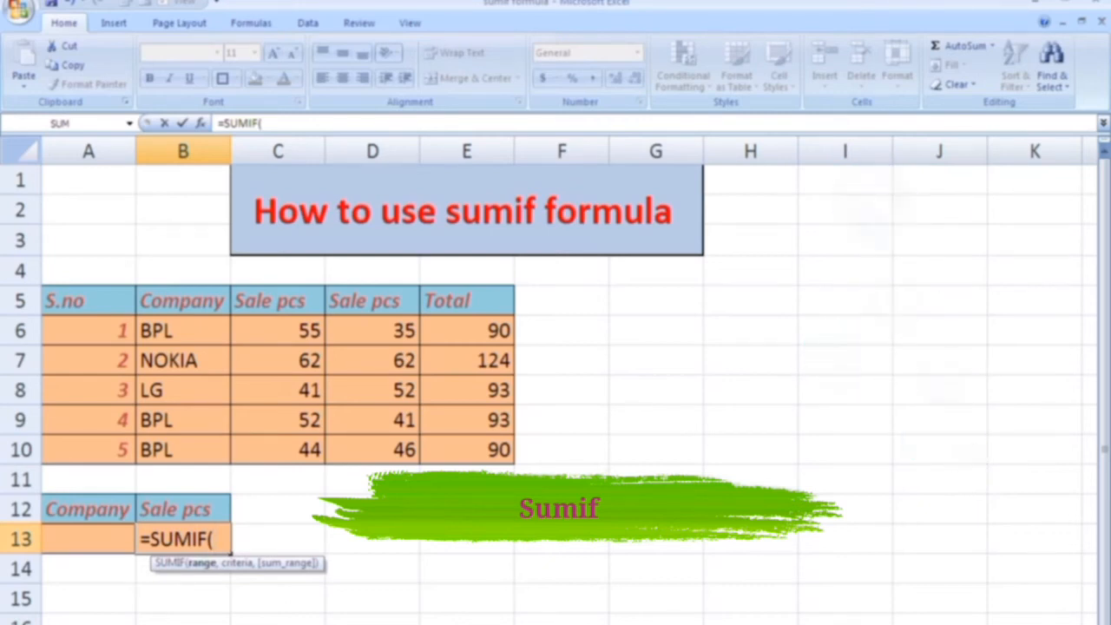
pyautogui.moveTo(182, 300); pyautogui.dragTo(187, 452)
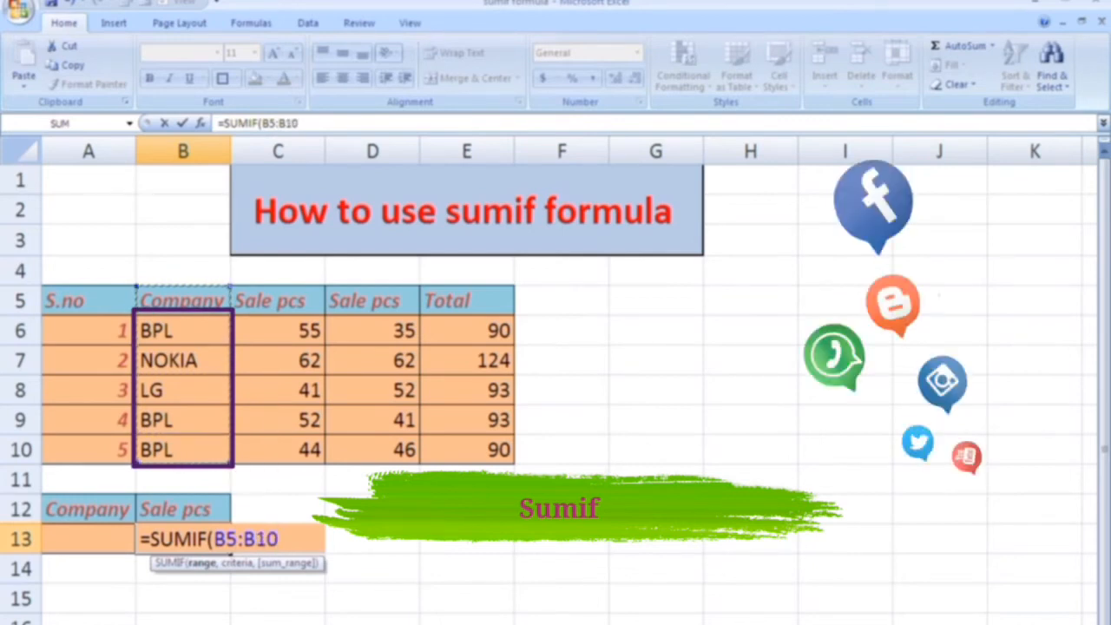
pyautogui.write(',')
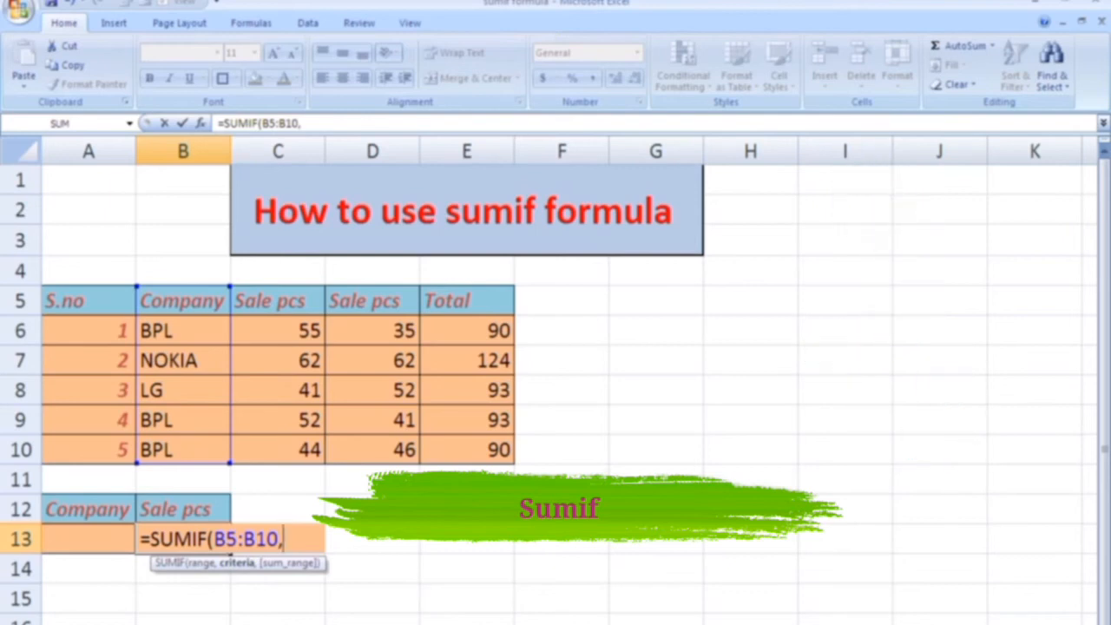
pyautogui.click(87, 539)
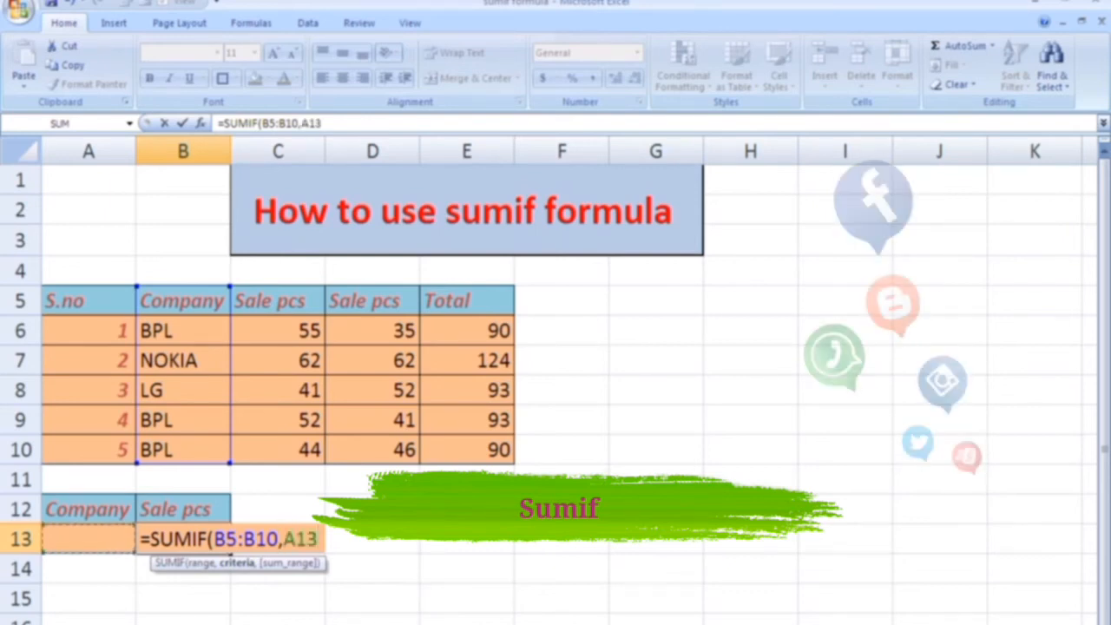
pyautogui.write(',')
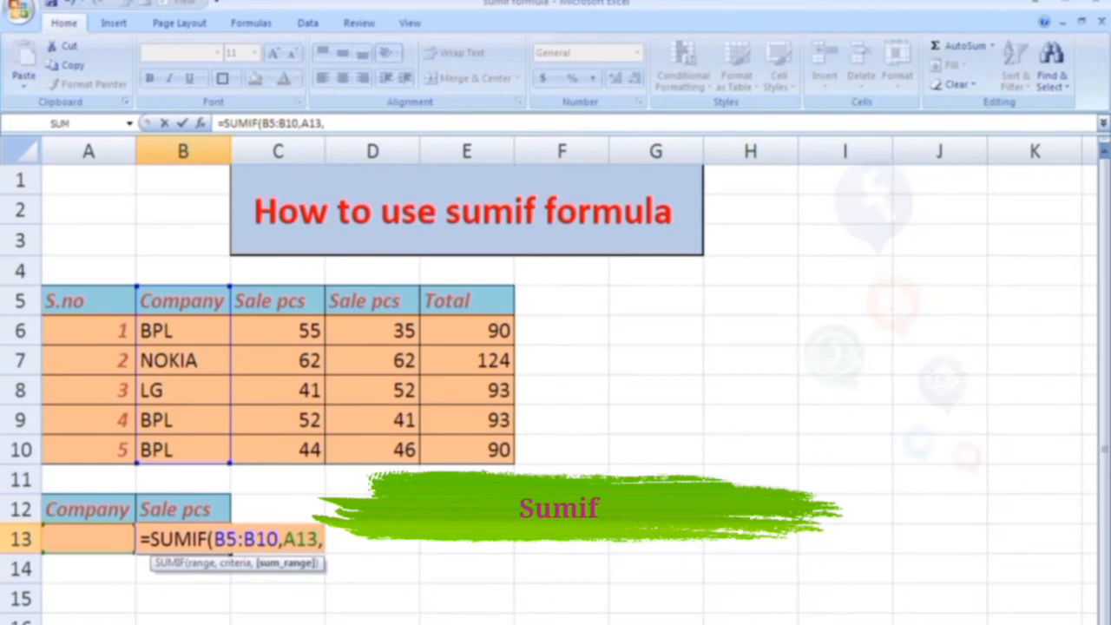
pyautogui.moveTo(466, 301); pyautogui.dragTo(468, 450)
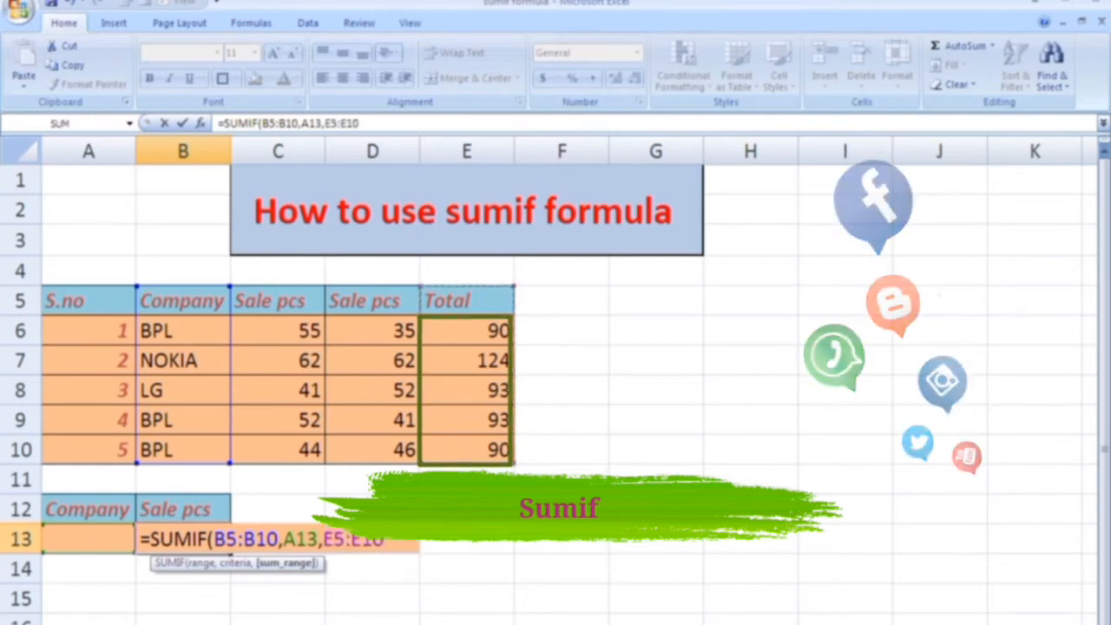
pyautogui.write(')')
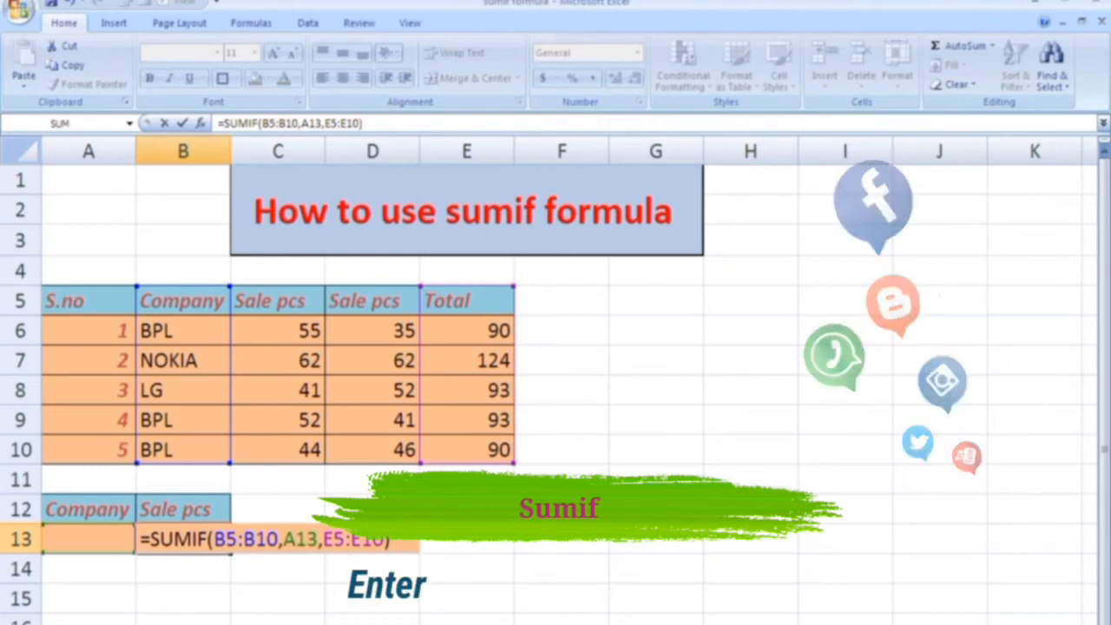
pyautogui.press('Return')
# Enter nokia as the company in A13 and check the result against the NOKIA row's total.
pyautogui.press('Up')
pyautogui.press('Left')
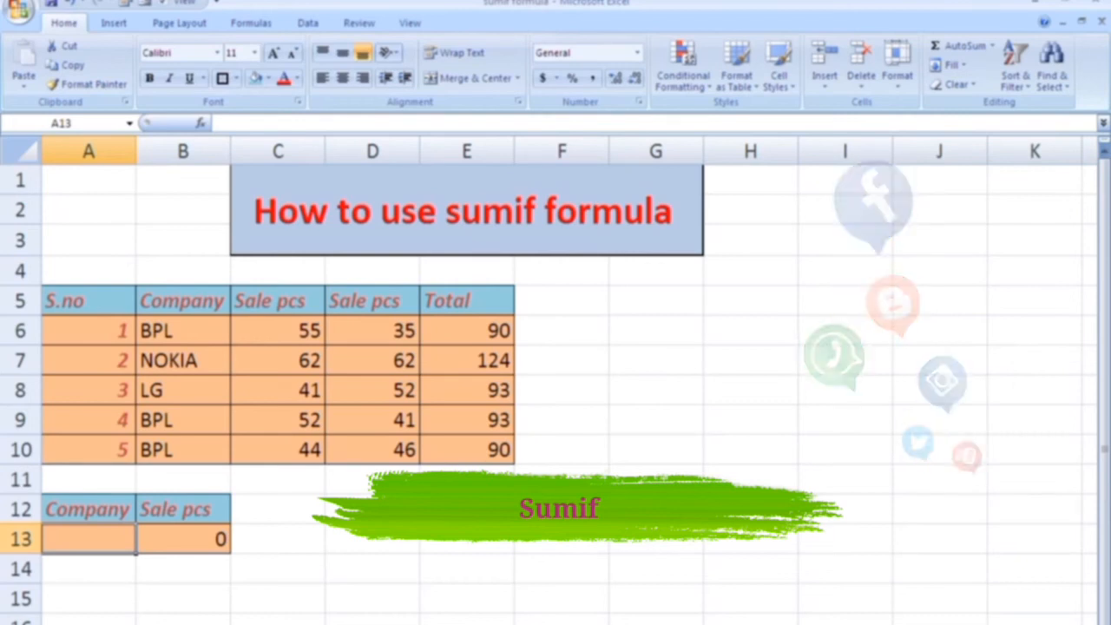
pyautogui.write('nokia')
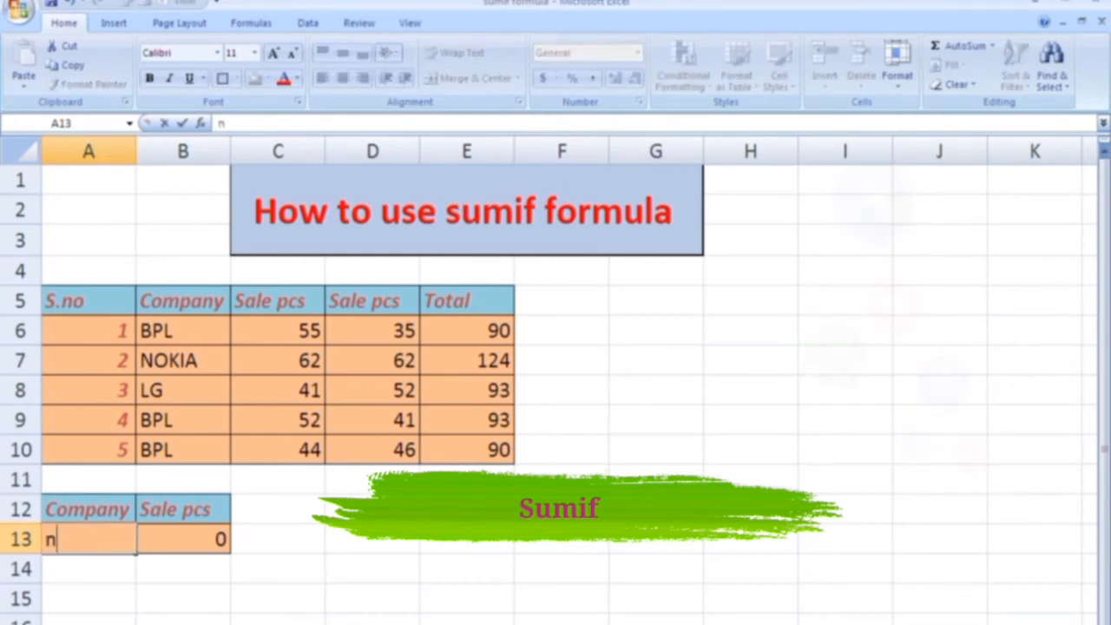
pyautogui.press('Return')
pyautogui.click(467, 360)
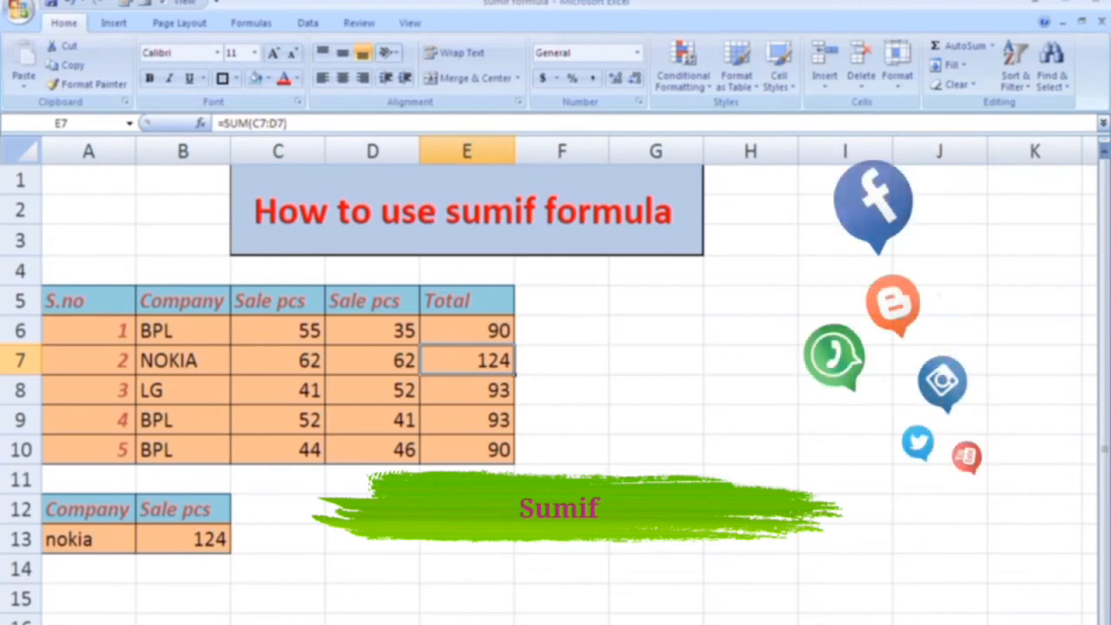
# Change the company criterion in A13 to bpl.
pyautogui.click(88, 539)
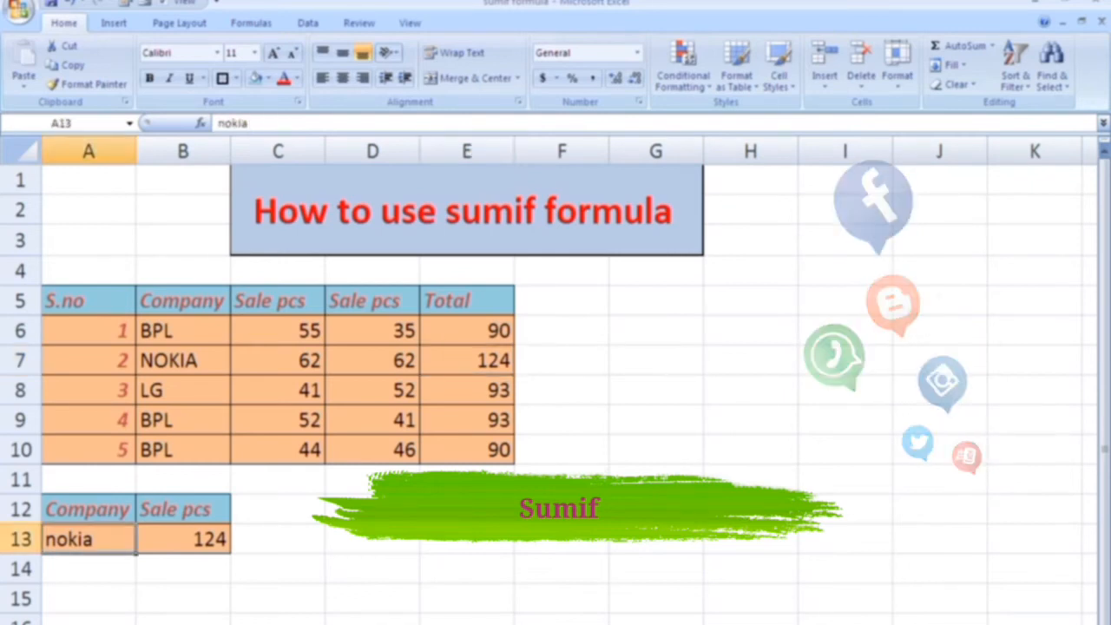
pyautogui.moveTo(183, 302); pyautogui.dragTo(183, 450)
pyautogui.click(278, 360)
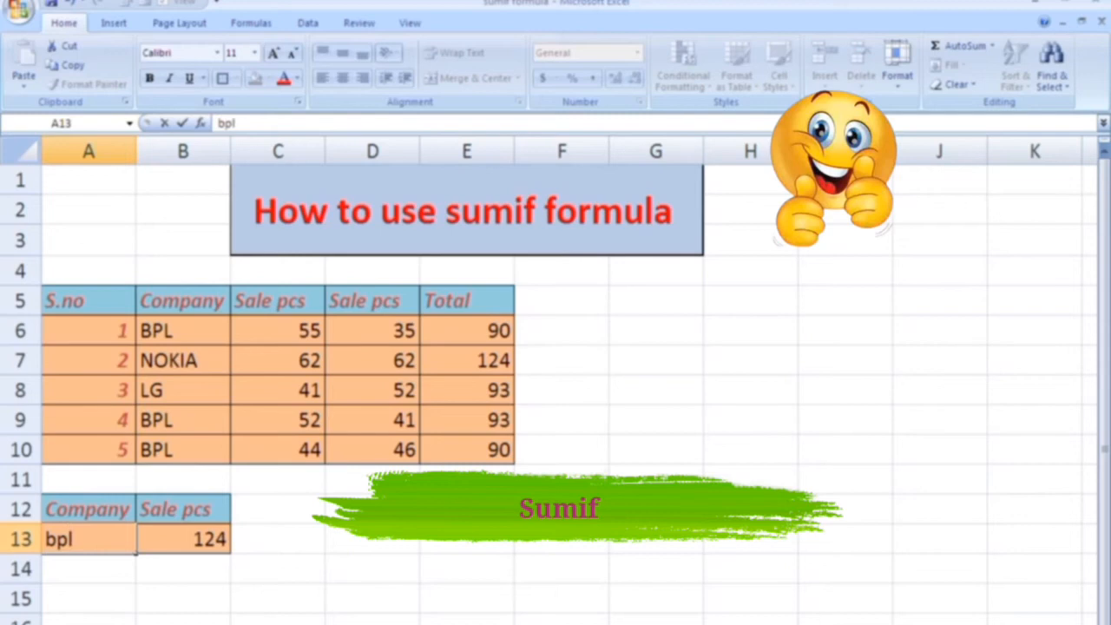
pyautogui.press('Return')
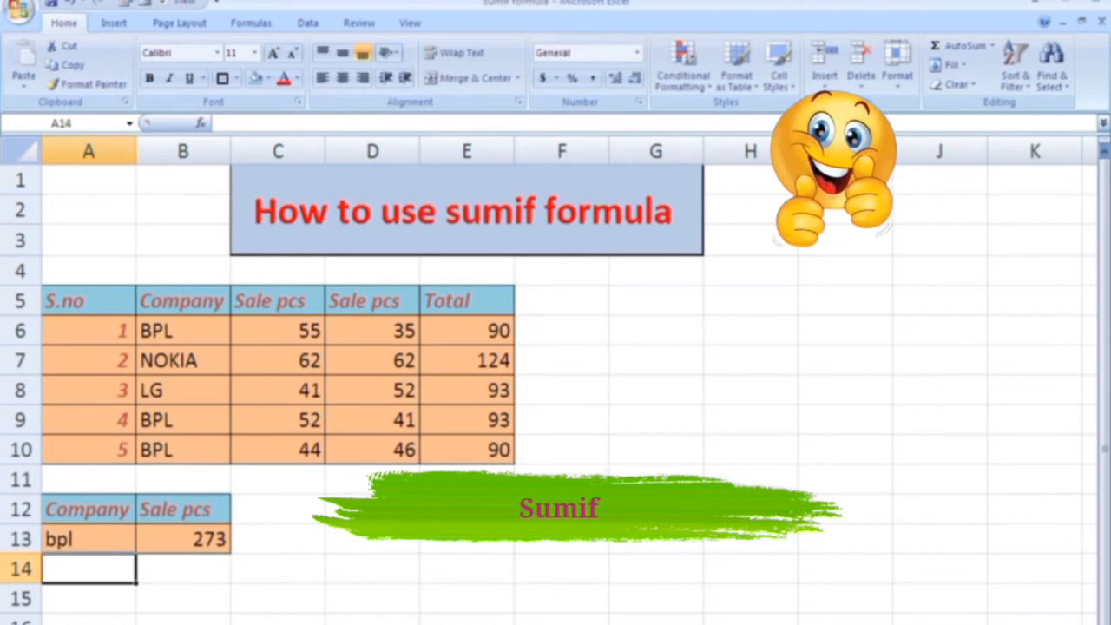
pyautogui.click(183, 539)
pyautogui.click(467, 449)
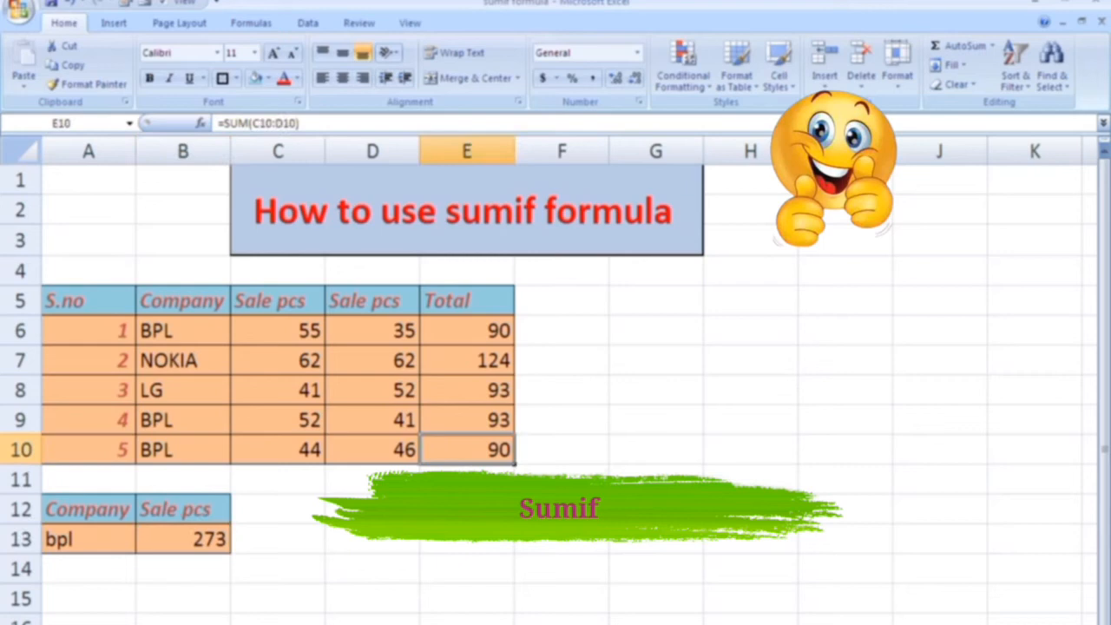
pyautogui.moveTo(467, 331); pyautogui.dragTo(467, 449)
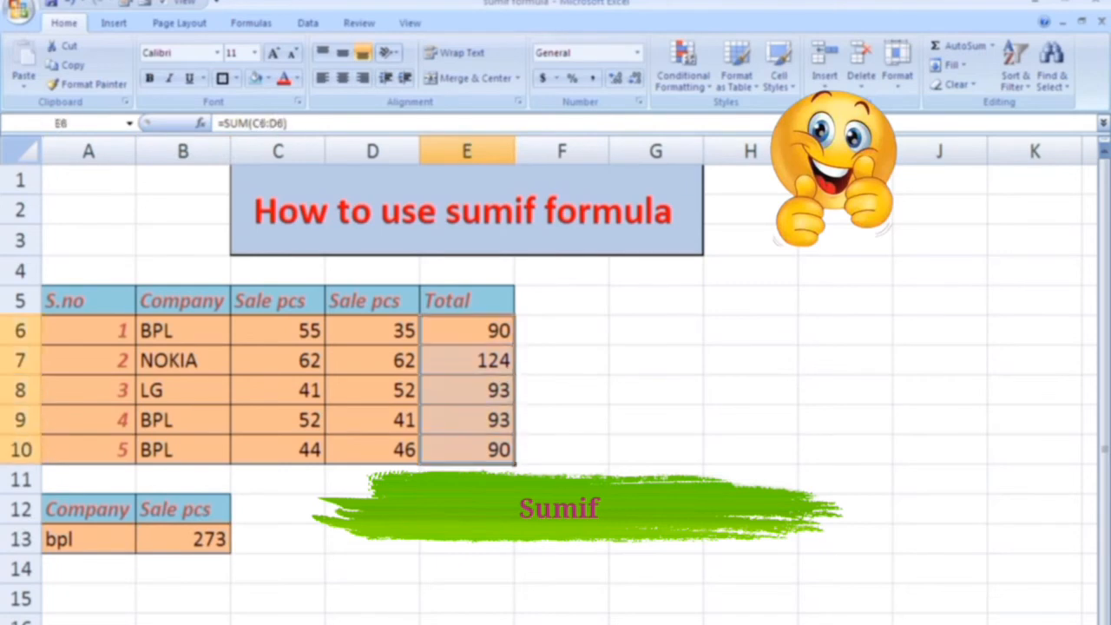
pyautogui.click(183, 539)
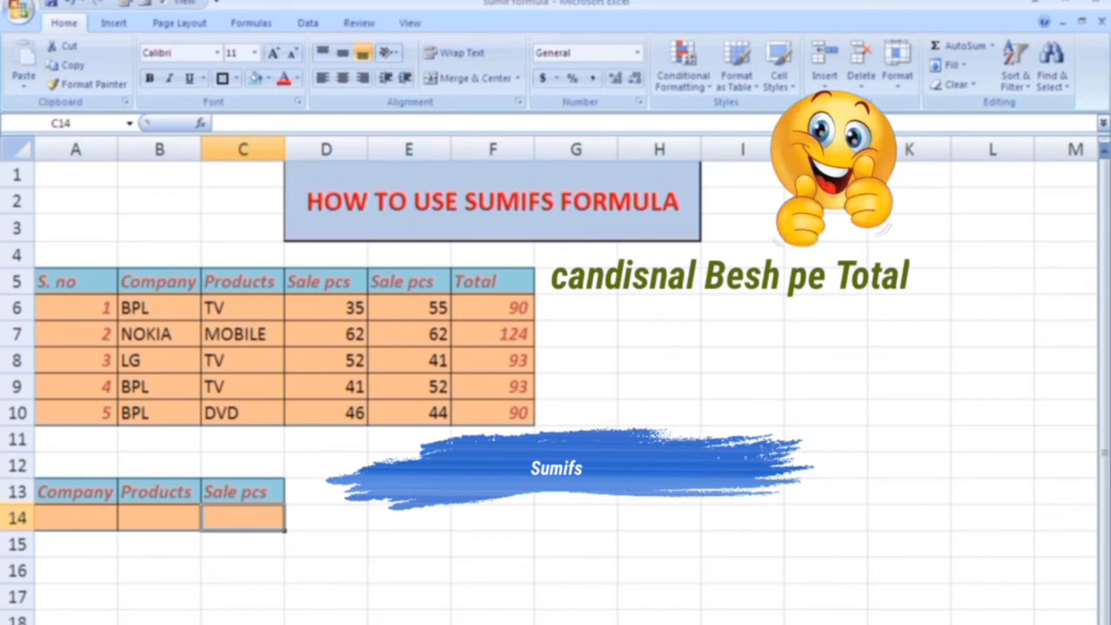
pyautogui.moveTo(492, 307); pyautogui.dragTo(493, 412)
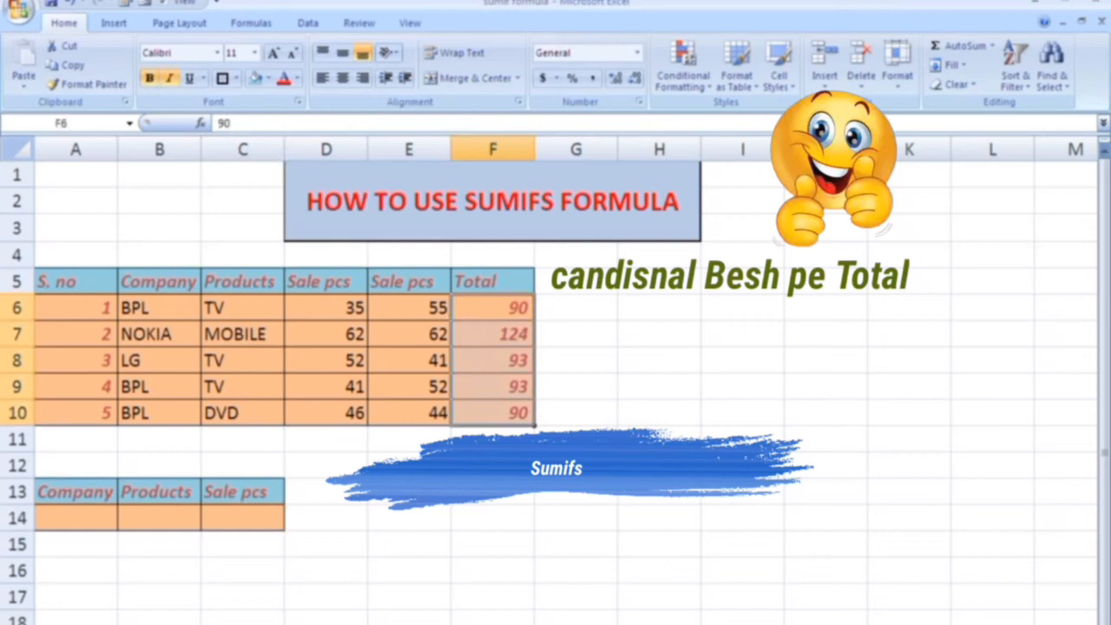
pyautogui.moveTo(493, 281); pyautogui.dragTo(493, 412)
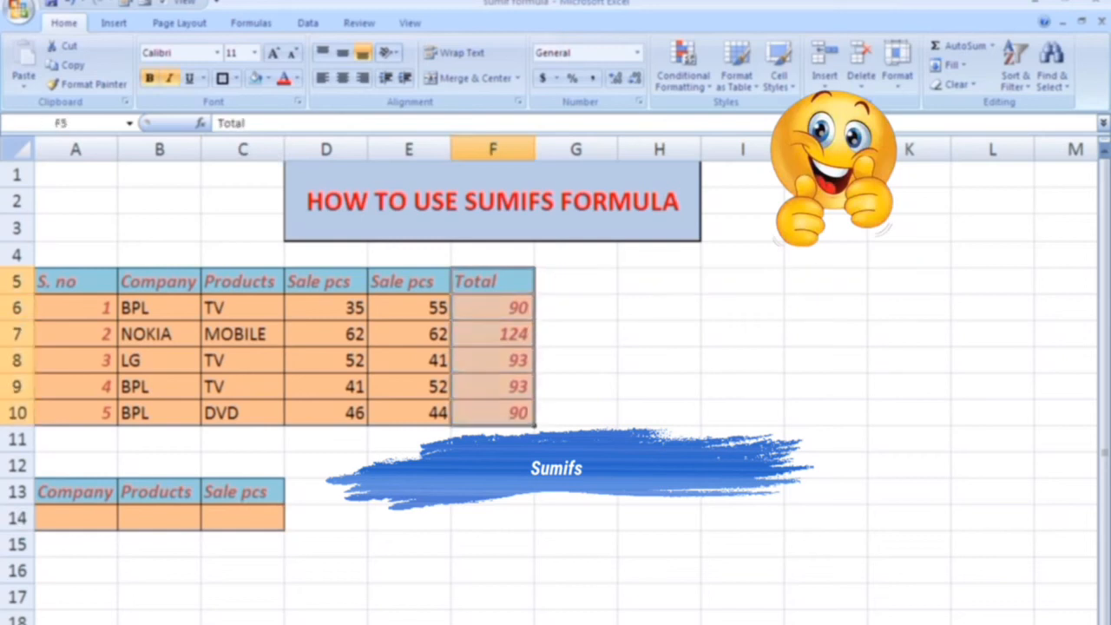
pyautogui.click(493, 307)
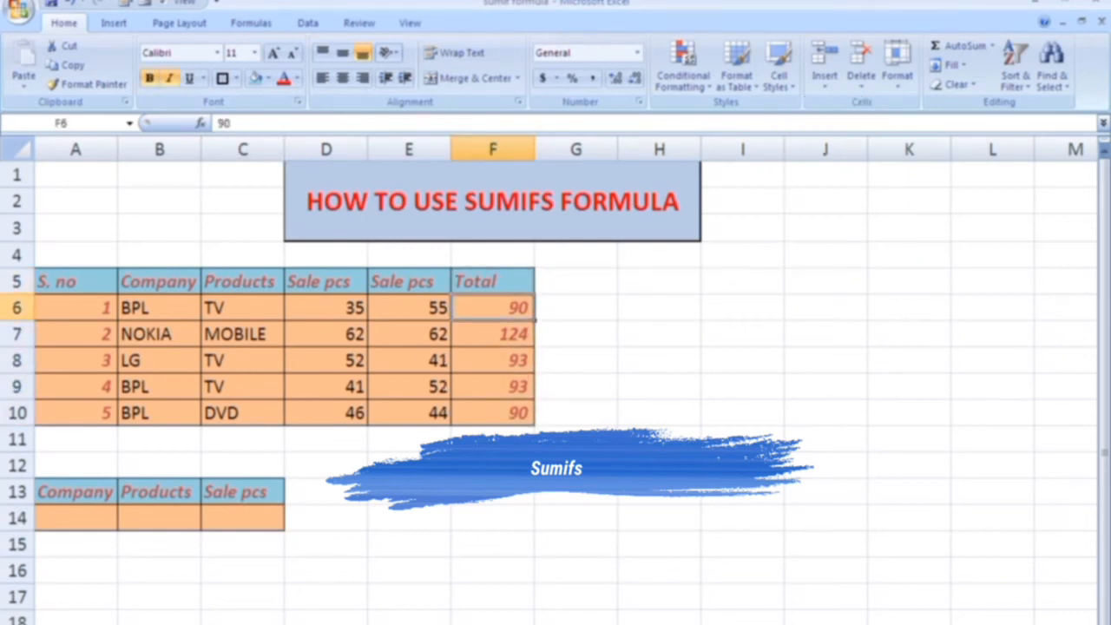
# Begin a SUMIFS formula in C14 with the Total column F5:F10 as the sum range.
pyautogui.click(242, 518)
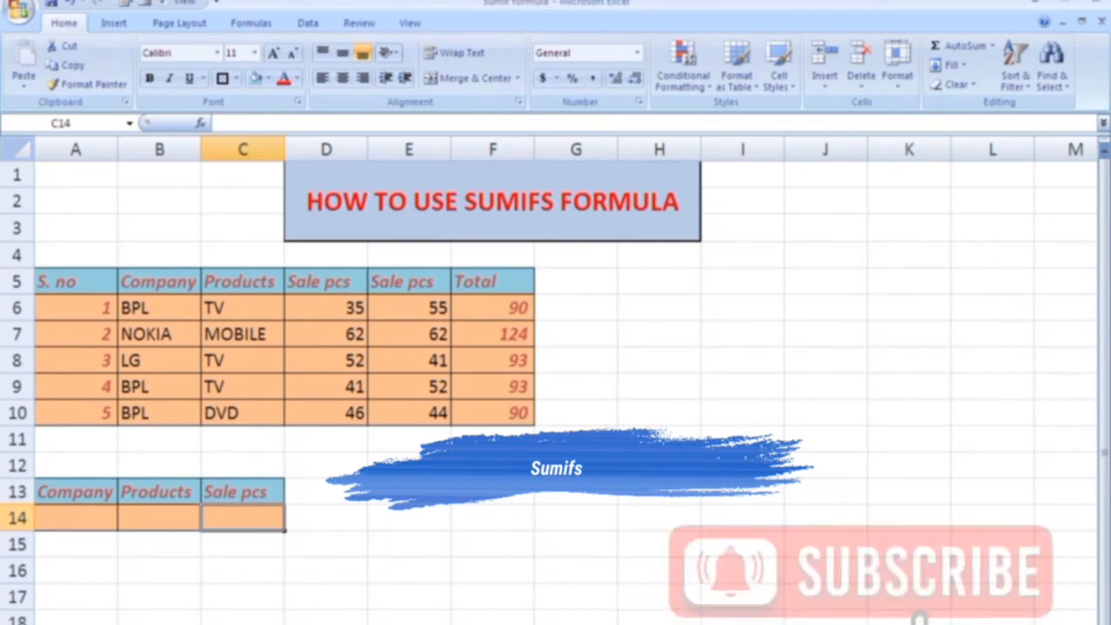
pyautogui.press('F2')
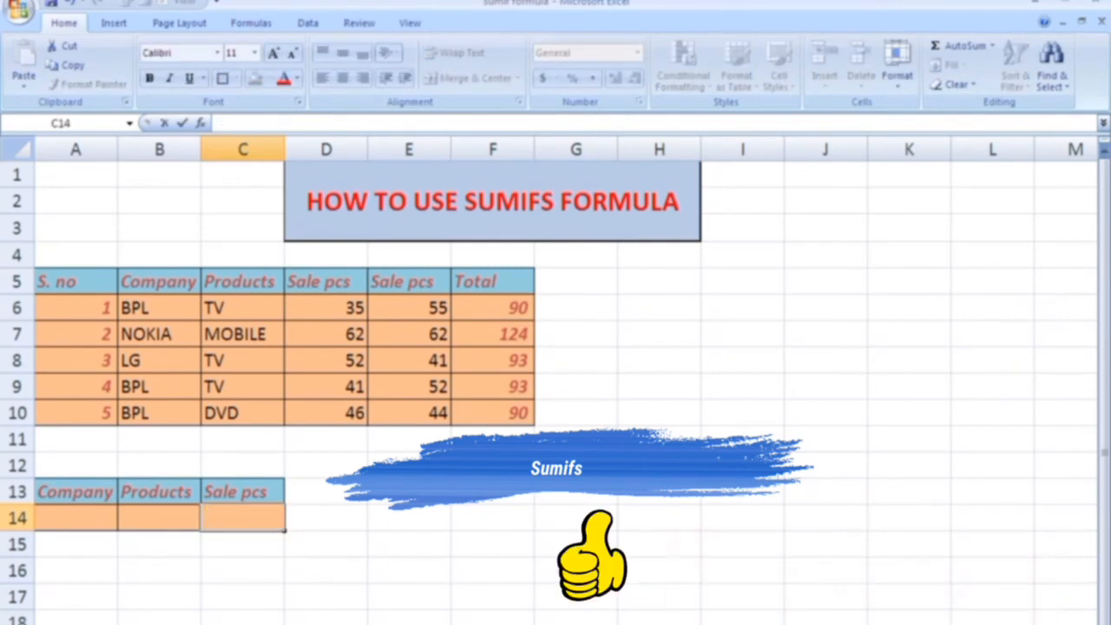
pyautogui.write('=s')
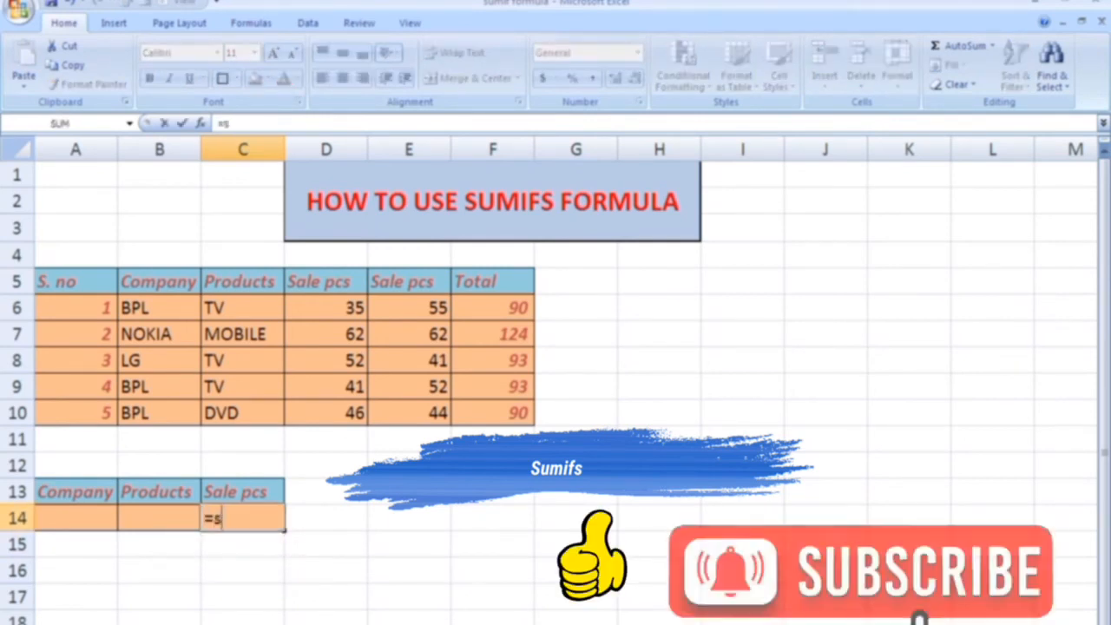
pyautogui.write('umif')
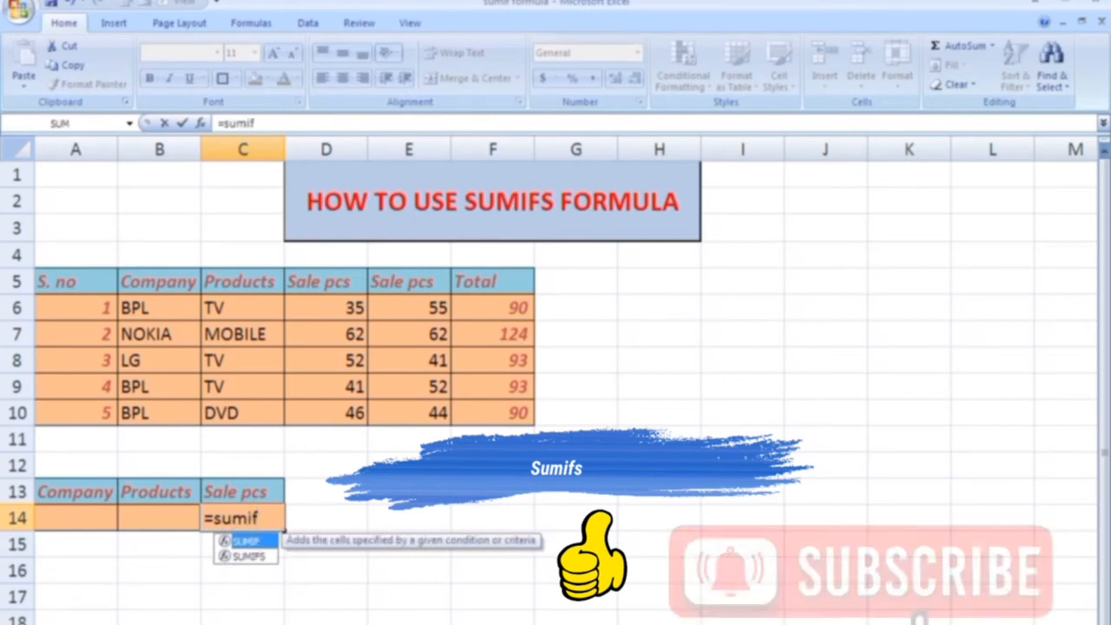
pyautogui.press('Down')
pyautogui.press('Tab')
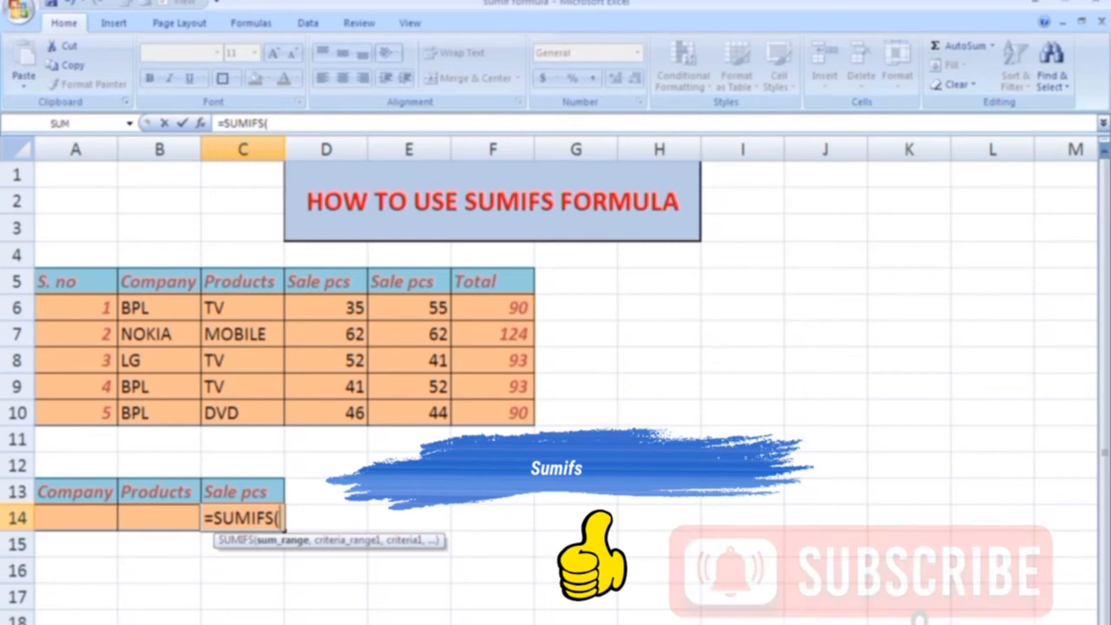
pyautogui.moveTo(492, 282); pyautogui.dragTo(492, 413)
pyautogui.write(',')
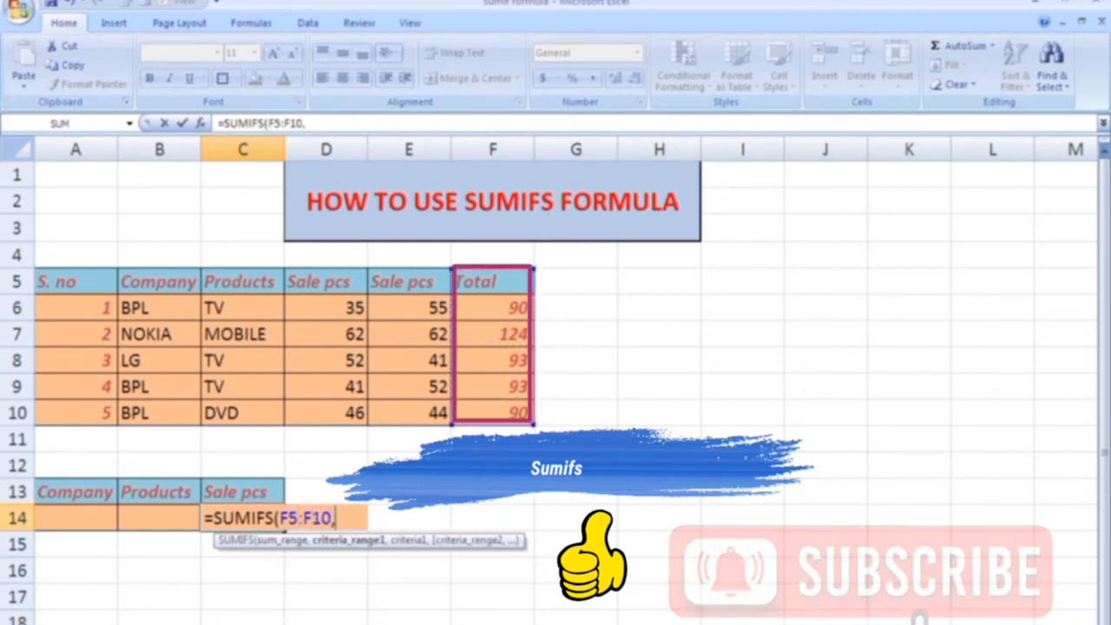